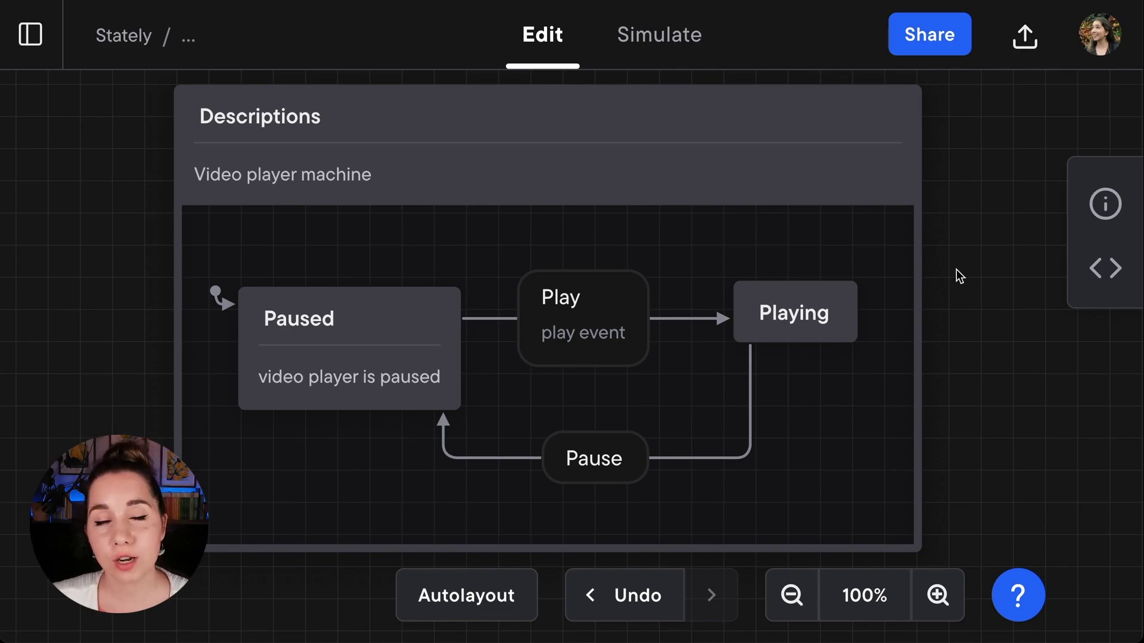
# - Give the Playing state a pasted markdown image description captioned 'Example of video player'
pyautogui.click(815, 307)
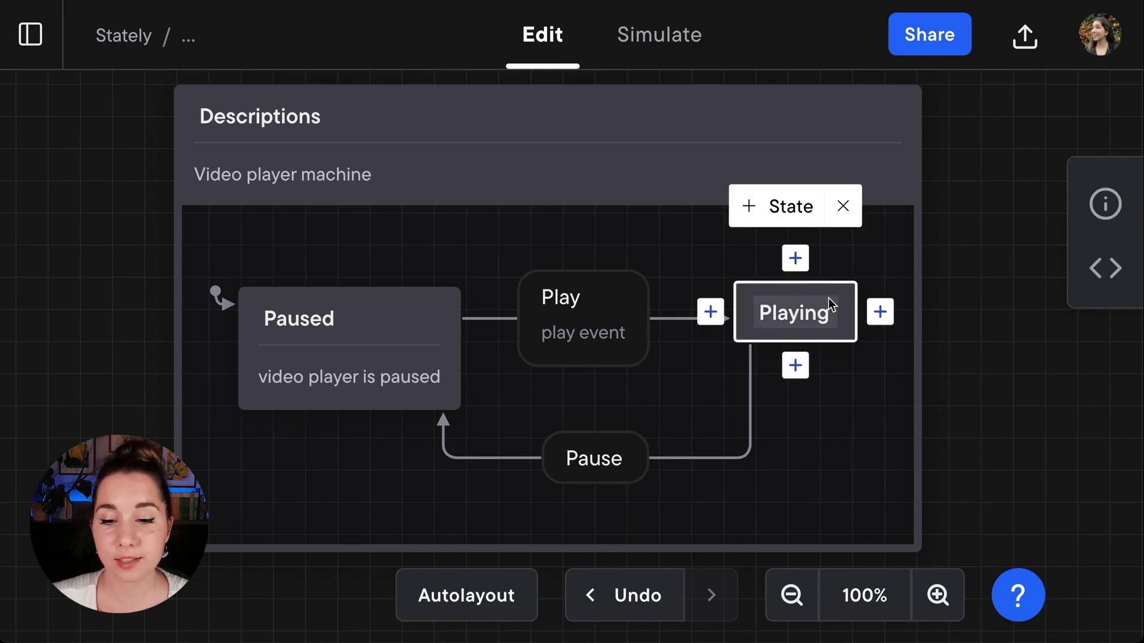
pyautogui.click(1108, 204)
pyautogui.scroll(-3, 965, 322)
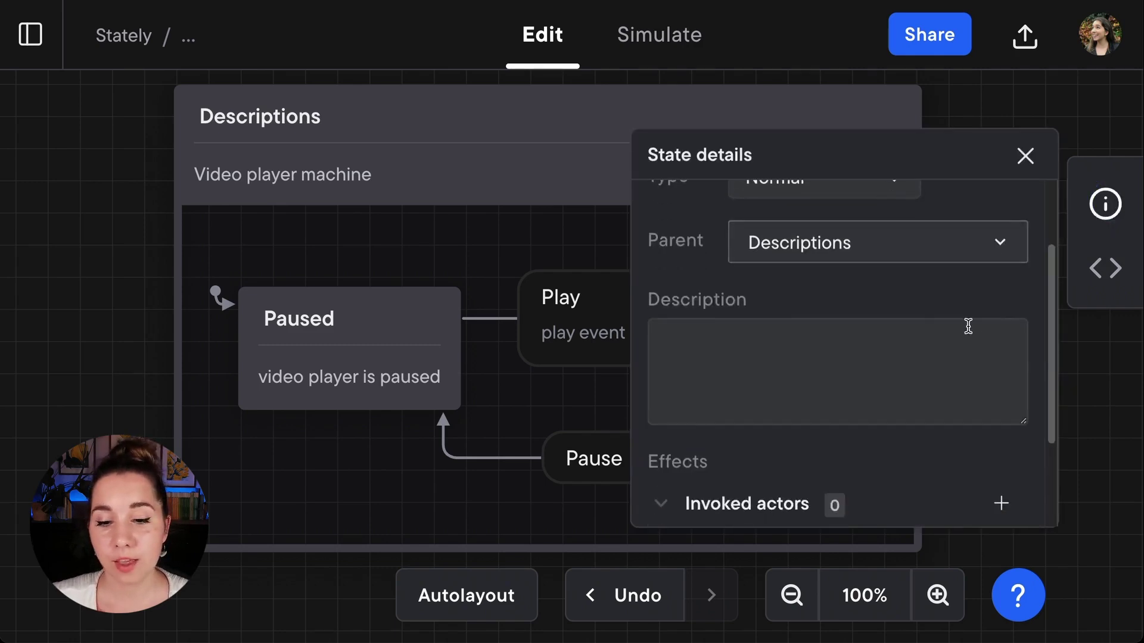
pyautogui.click(771, 340)
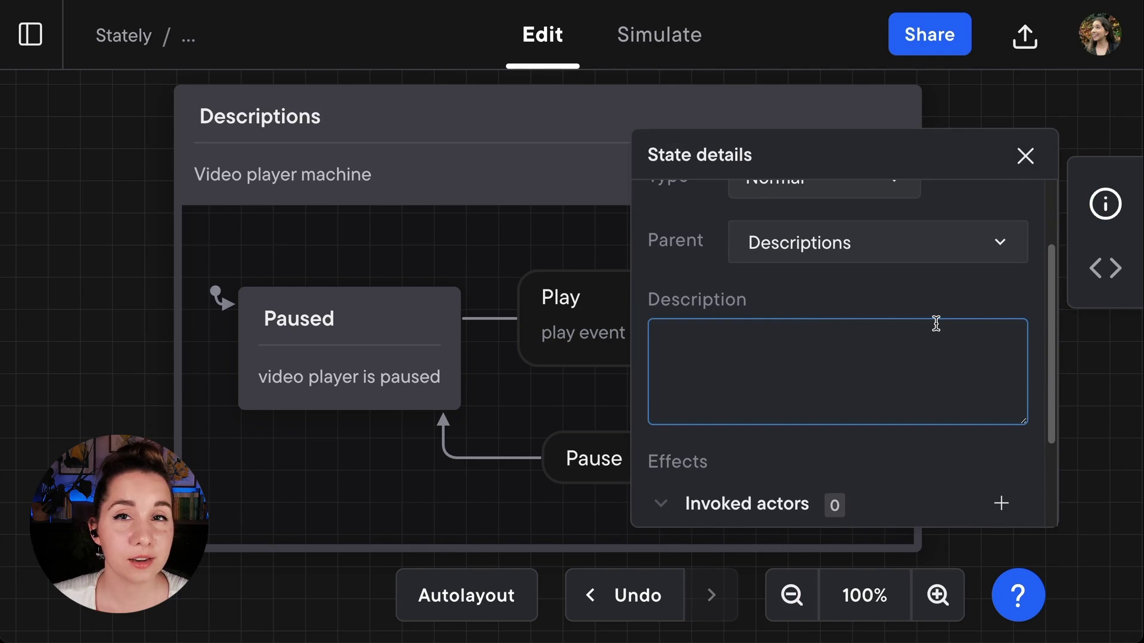
pyautogui.hotkey('ctrl', 'v')
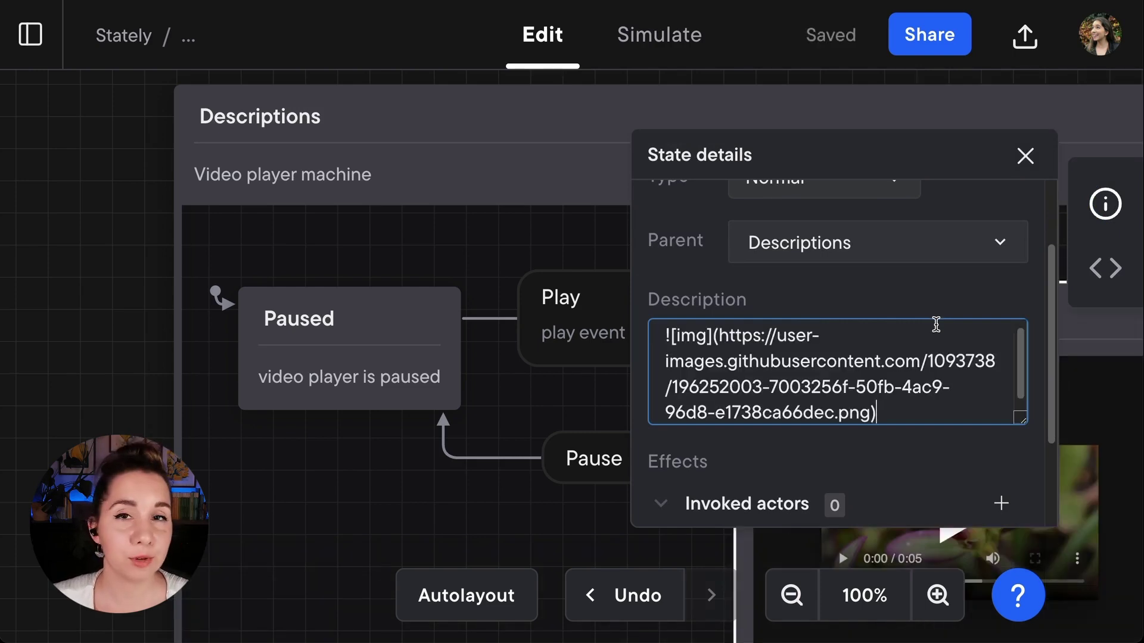
pyautogui.scroll(-1, 934, 348)
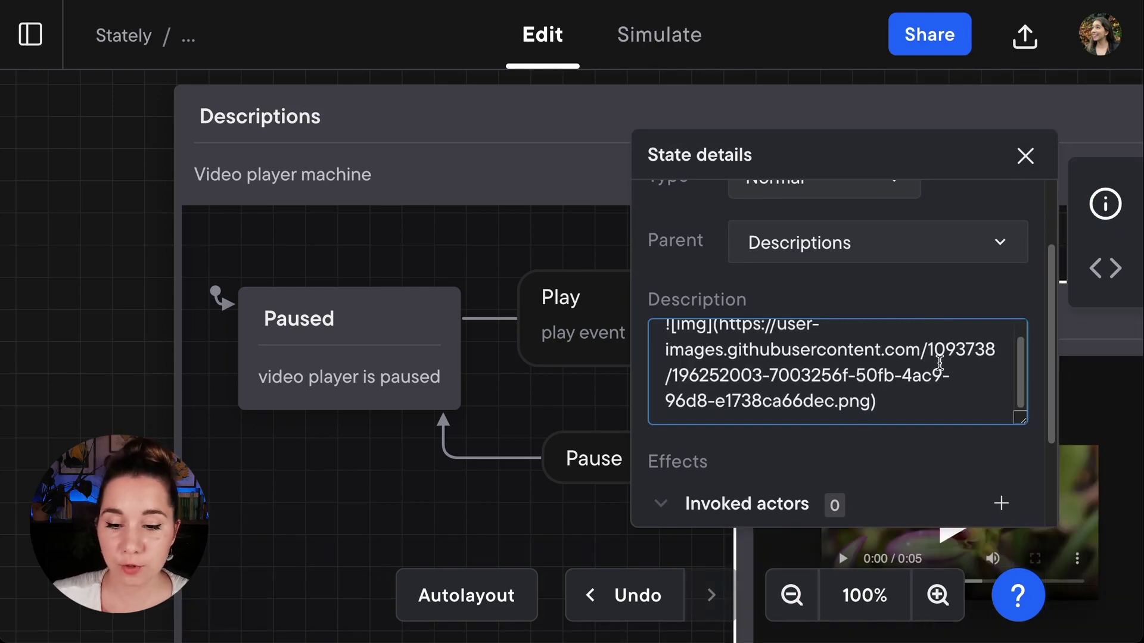
pyautogui.press('Return')
pyautogui.write('Example o')
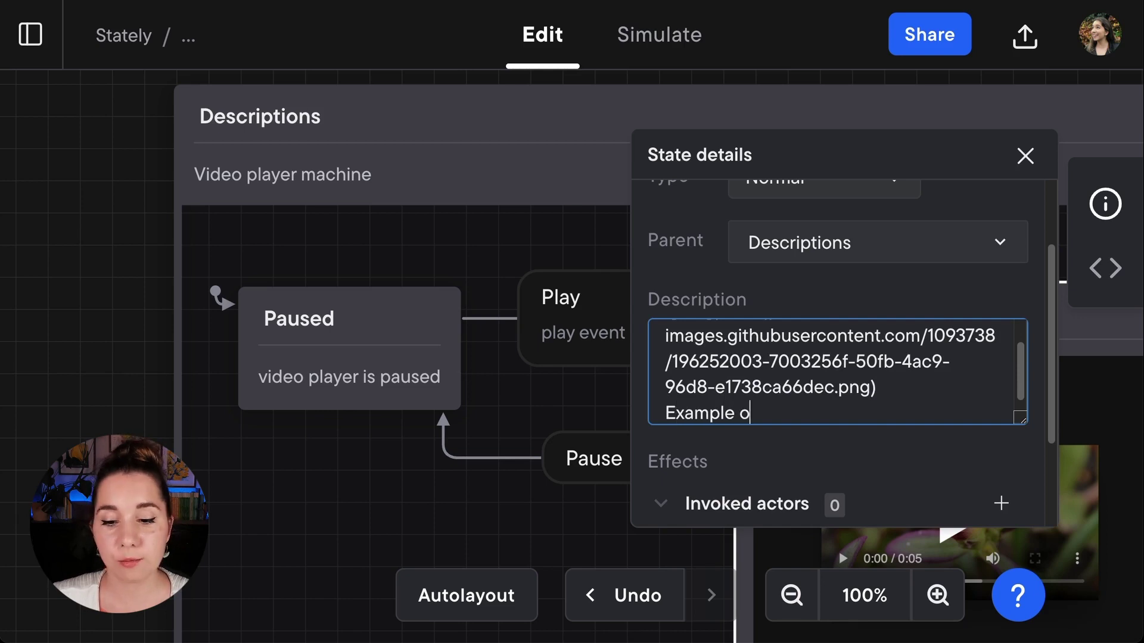
pyautogui.write('f video player')
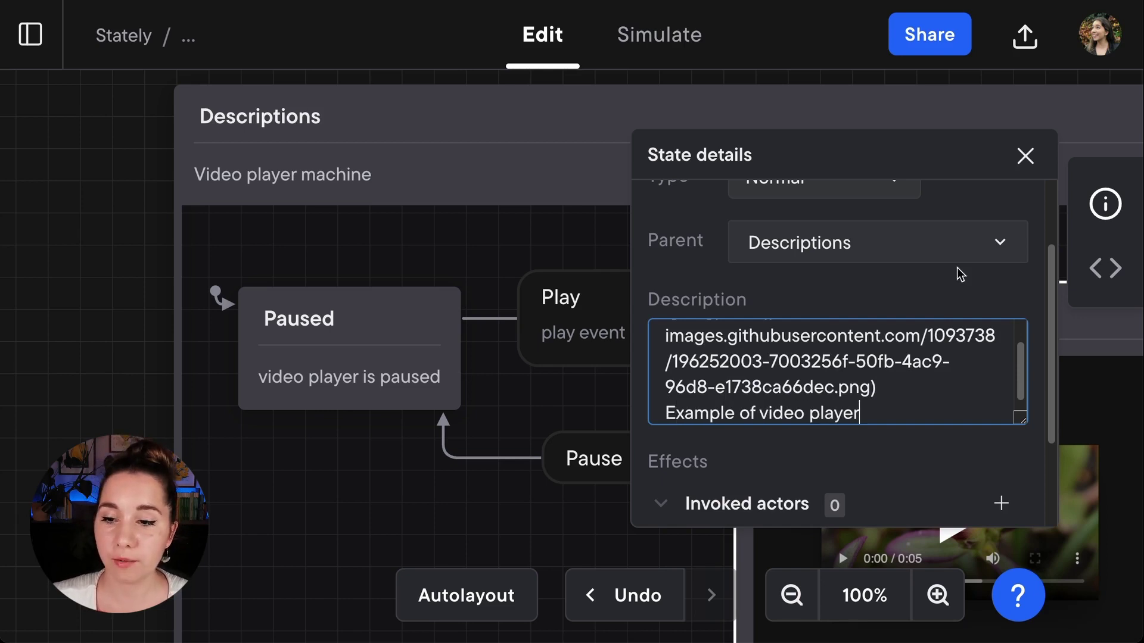
pyautogui.click(1025, 160)
pyautogui.click(791, 595)
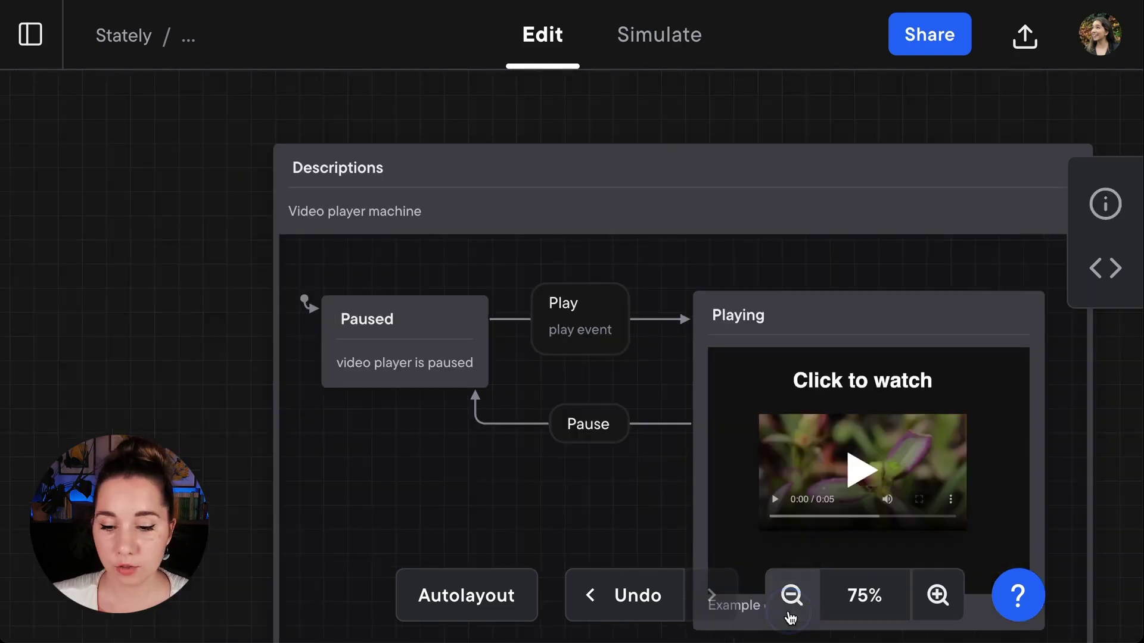
pyautogui.moveTo(1108, 505); pyautogui.dragTo(1030, 404)
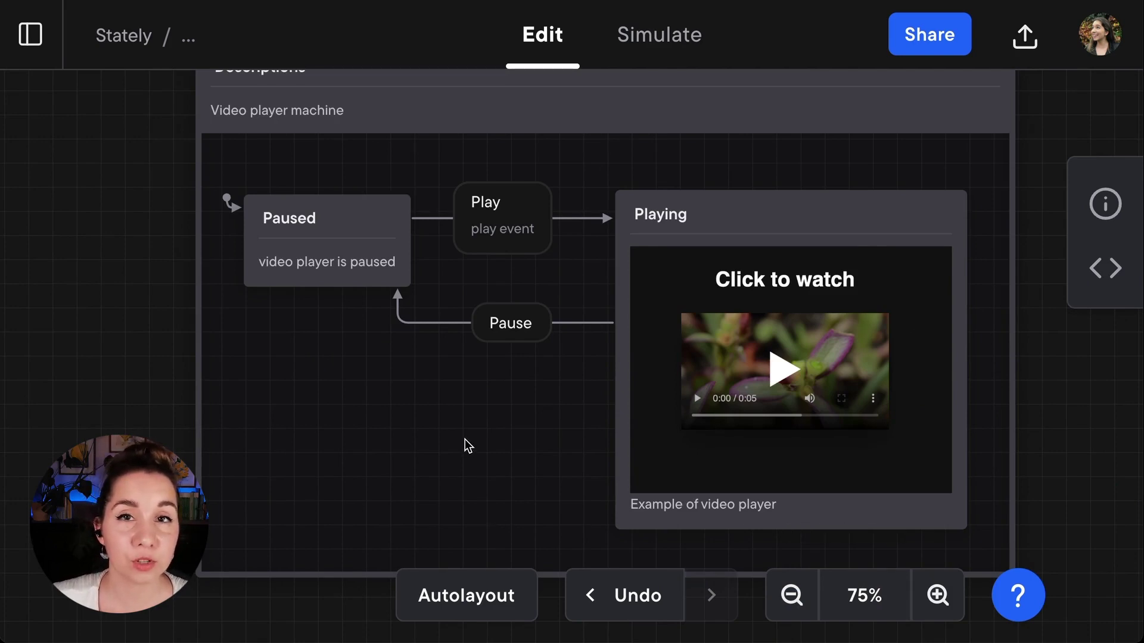
# - Describe Pause as 'When the video player is paused, show this icon.', linking 'show this icon'
pyautogui.click(533, 329)
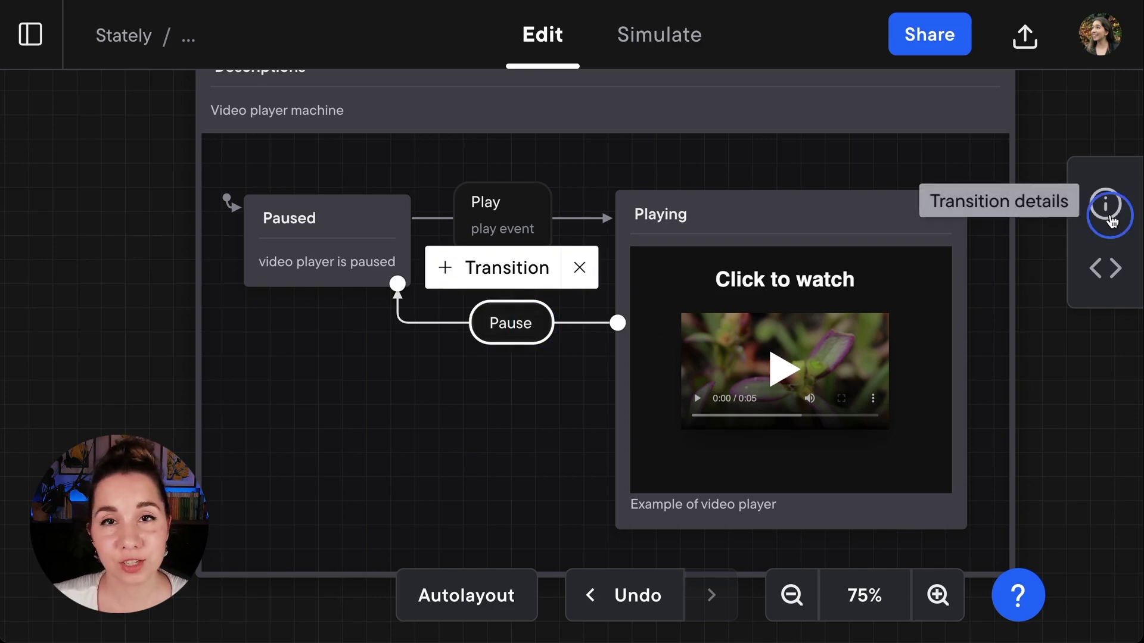
pyautogui.click(1106, 205)
pyautogui.scroll(-2, 956, 343)
pyautogui.scroll(-2, 956, 342)
pyautogui.scroll(-2, 951, 335)
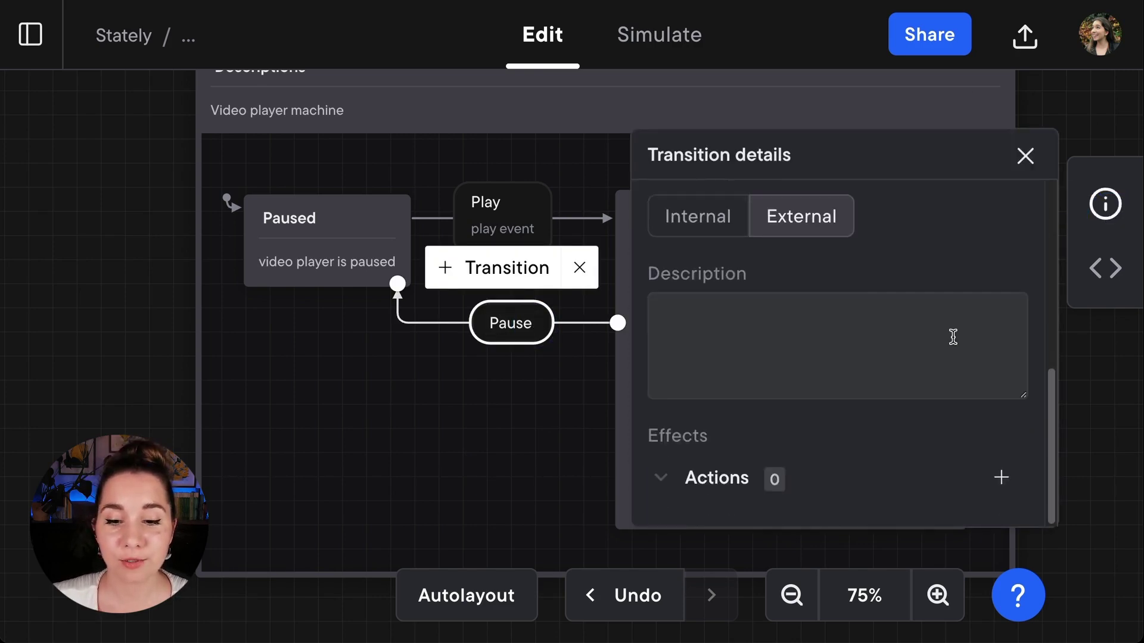
pyautogui.click(715, 326)
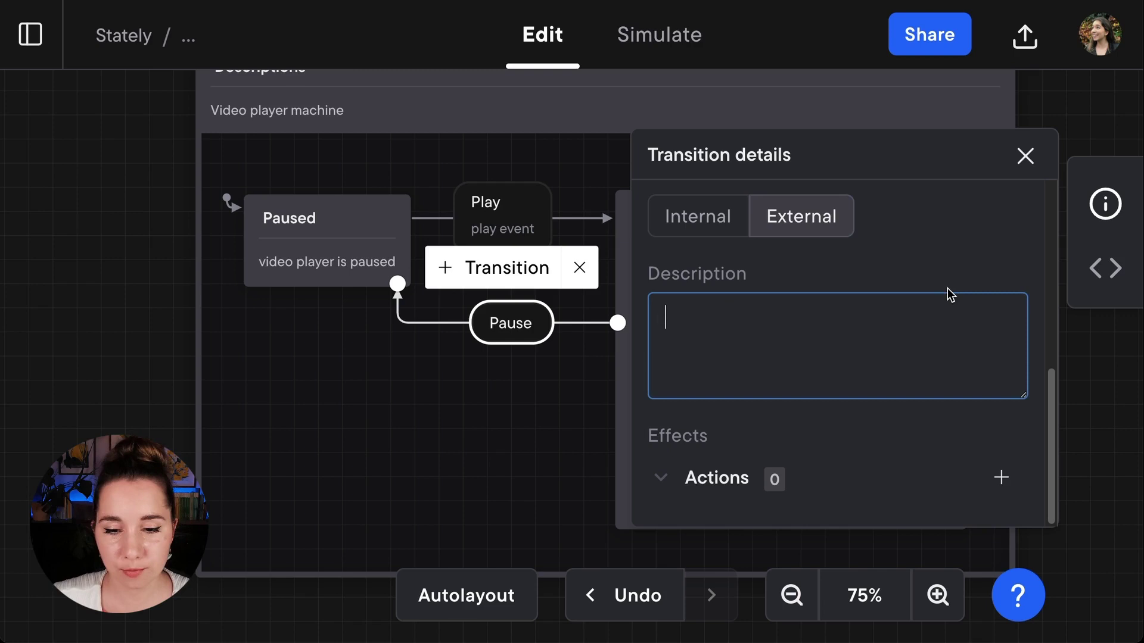
pyautogui.write('When the vi')
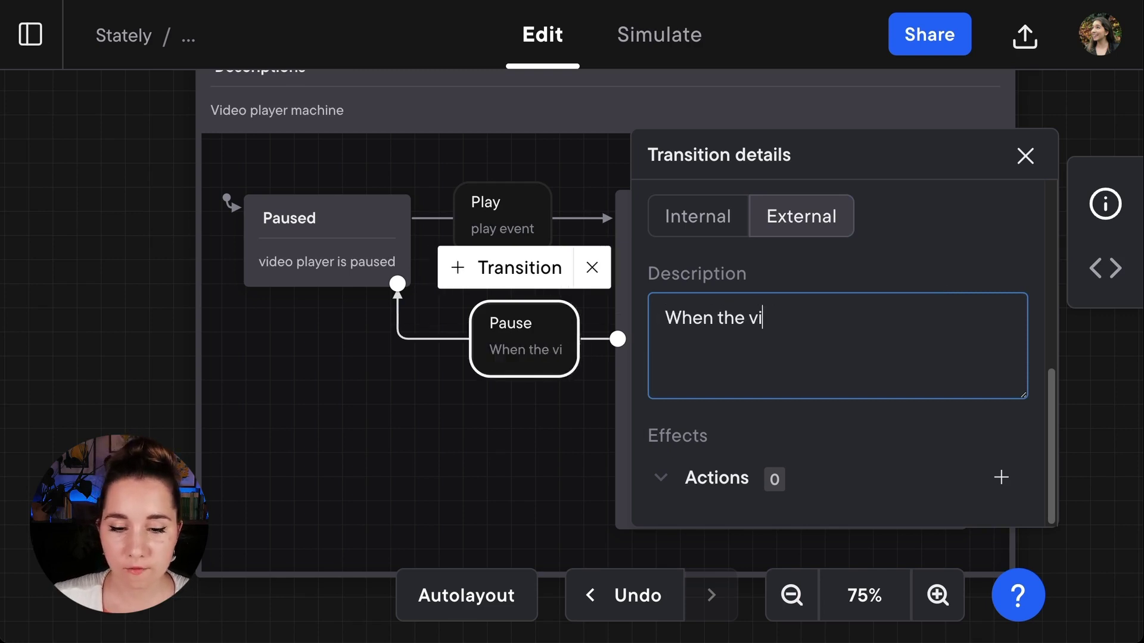
pyautogui.write('deo player is p')
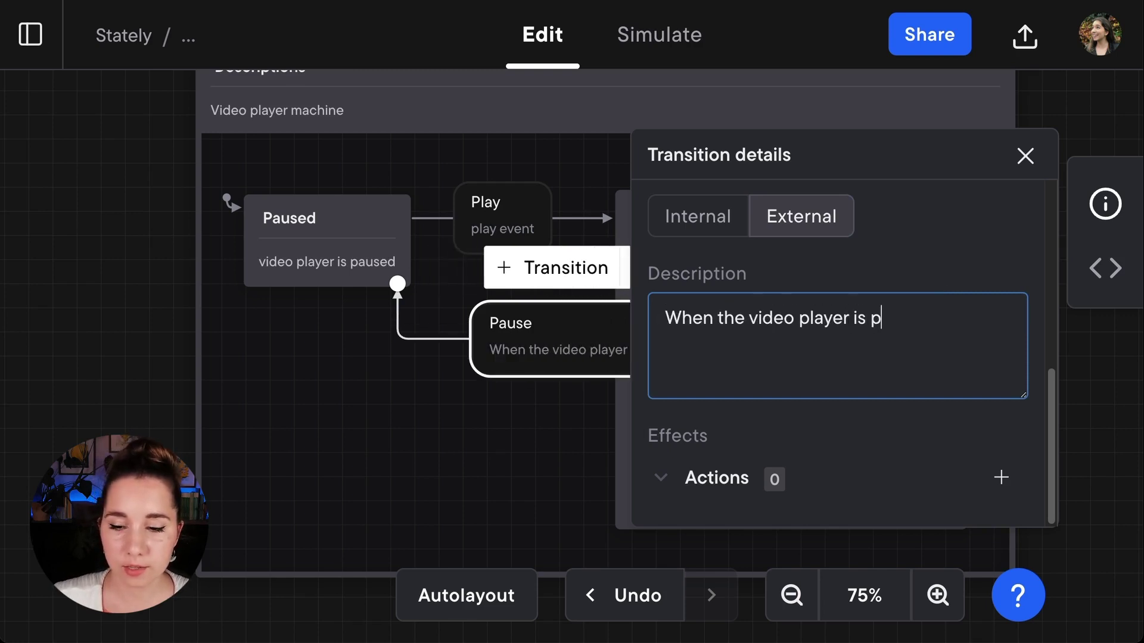
pyautogui.write('aused, show th')
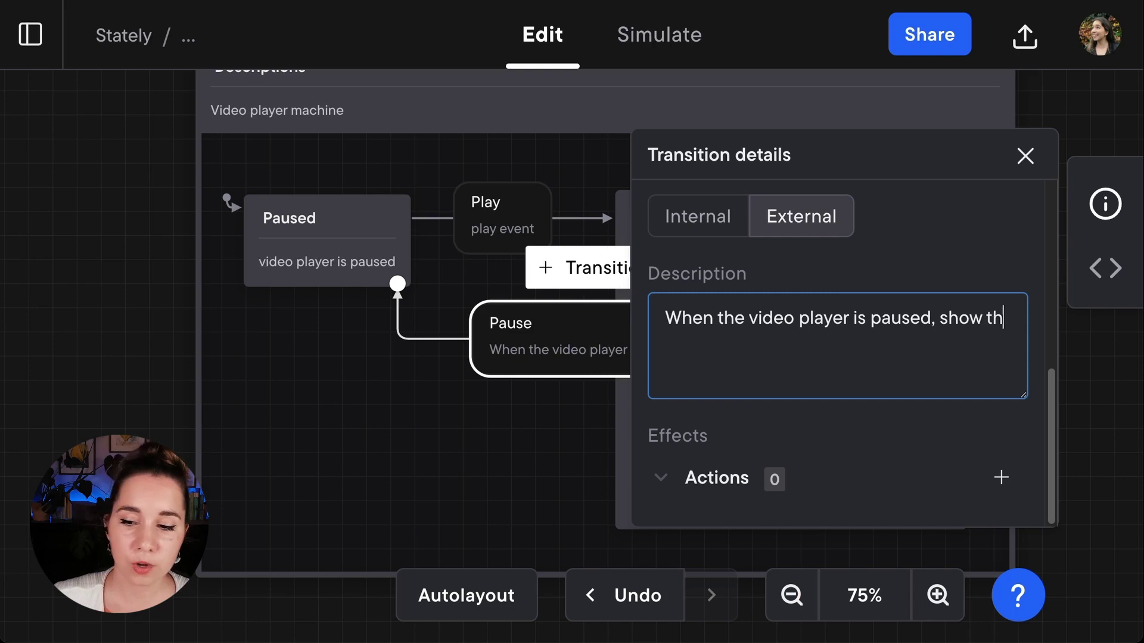
pyautogui.write('is icon.')
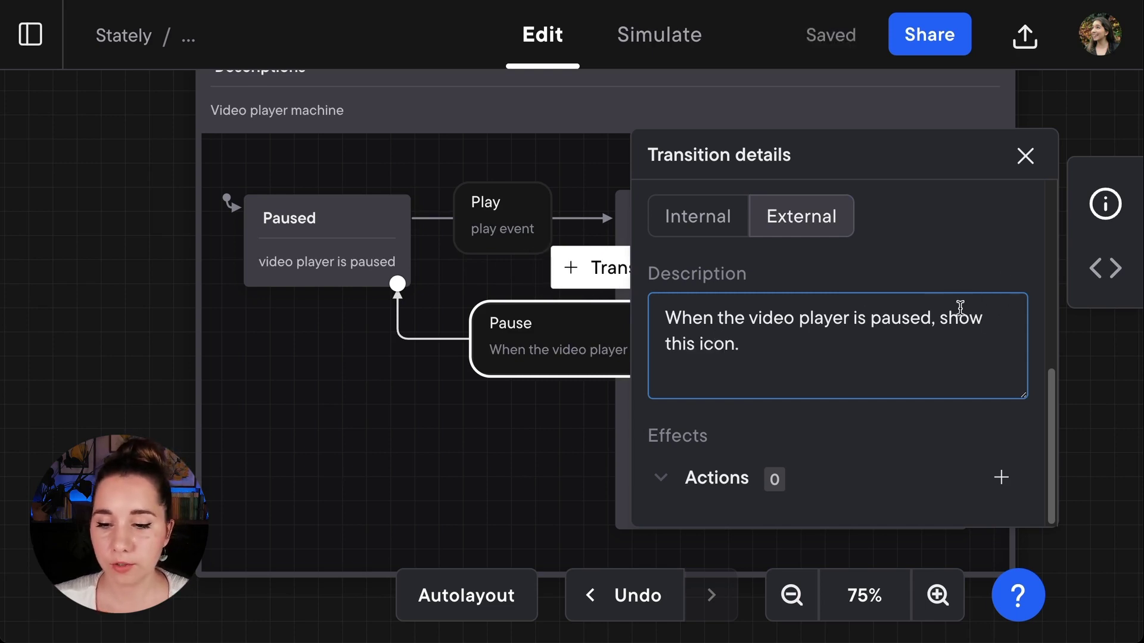
pyautogui.click(940, 318)
pyautogui.write('[')
pyautogui.click(734, 344)
pyautogui.write(']')
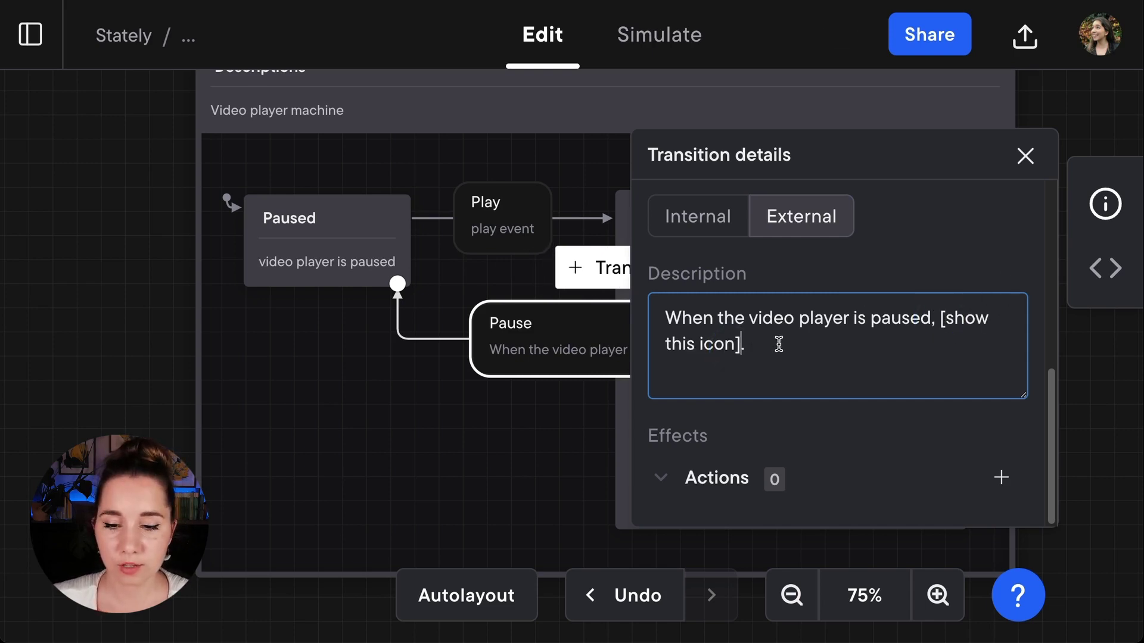
pyautogui.write('()http')
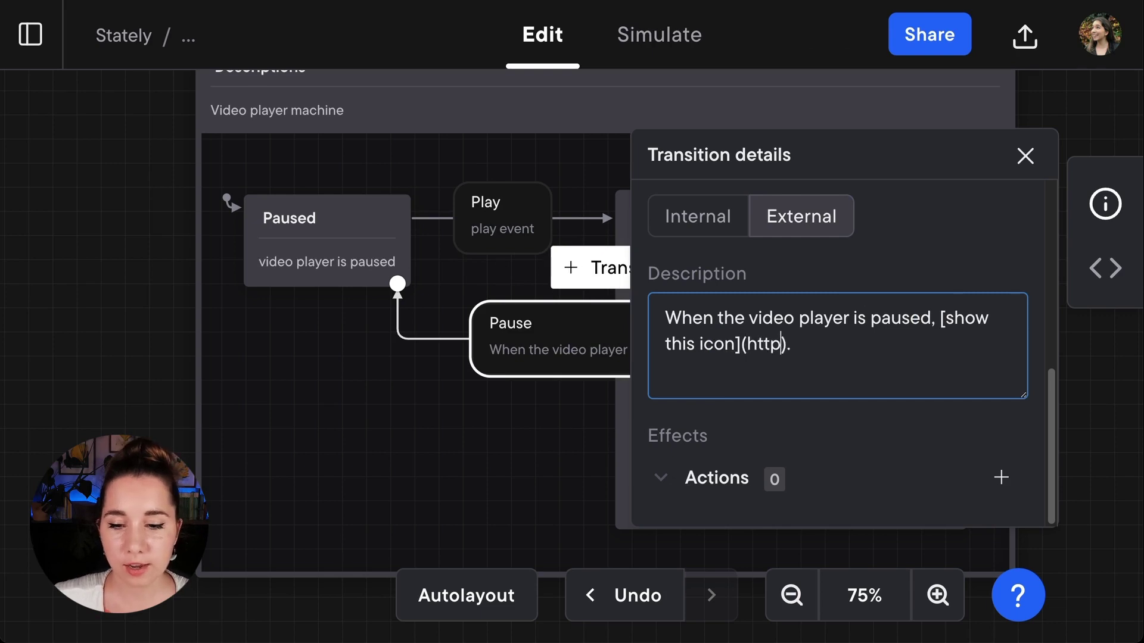
pyautogui.write('s://gi')
pyautogui.press('BackSpace')
pyautogui.press('BackSpace')
pyautogui.write('figma.com/')
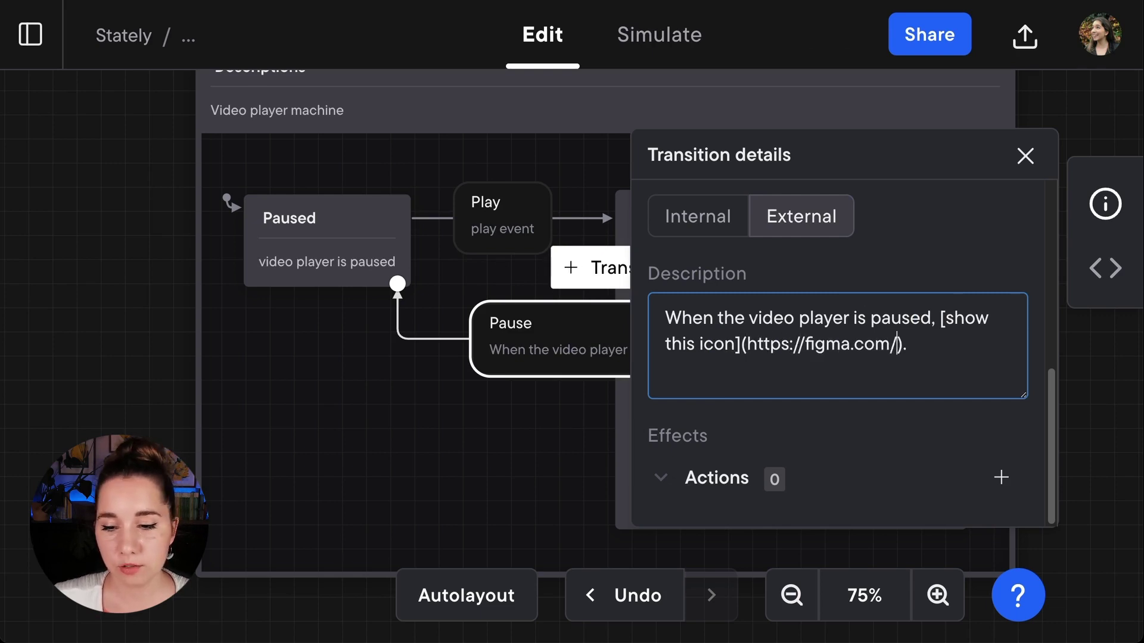
pyautogui.write('asasfasfa')
pyautogui.press('Escape')
# - Move the Pause label below the diagram and view the machine's JSON in the Code panel
pyautogui.click(611, 387)
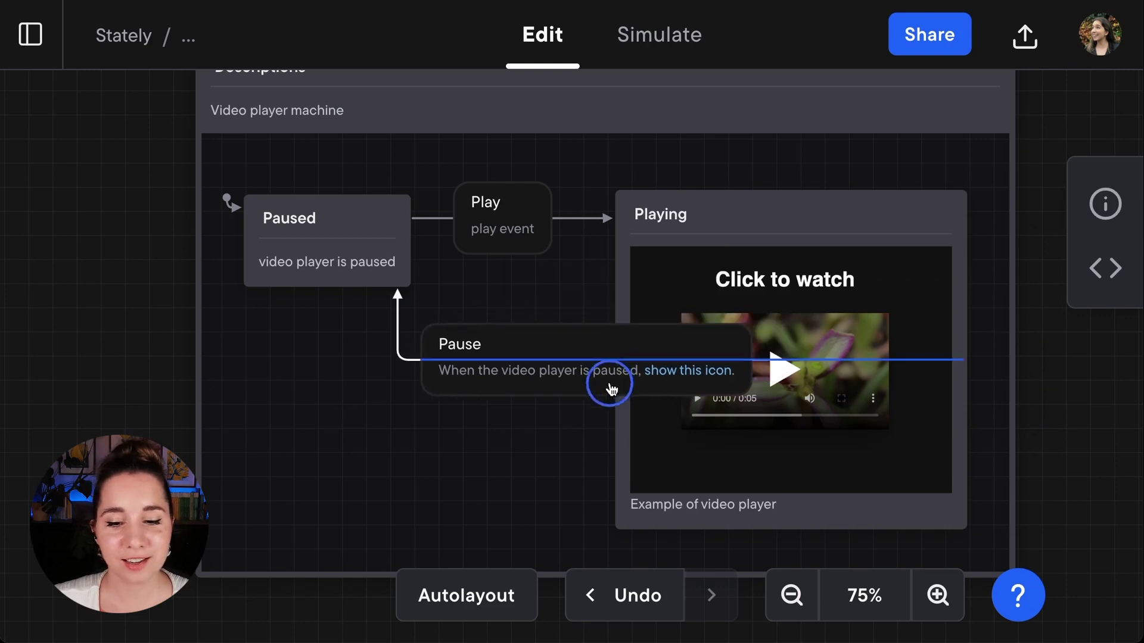
pyautogui.moveTo(611, 387); pyautogui.dragTo(507, 462)
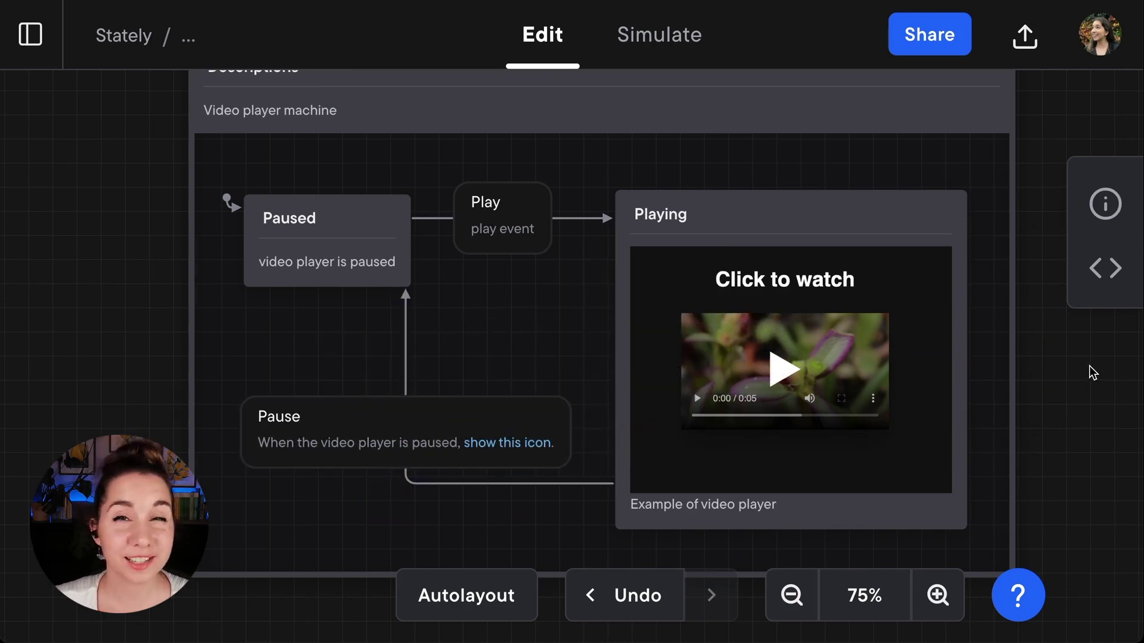
pyautogui.click(1105, 269)
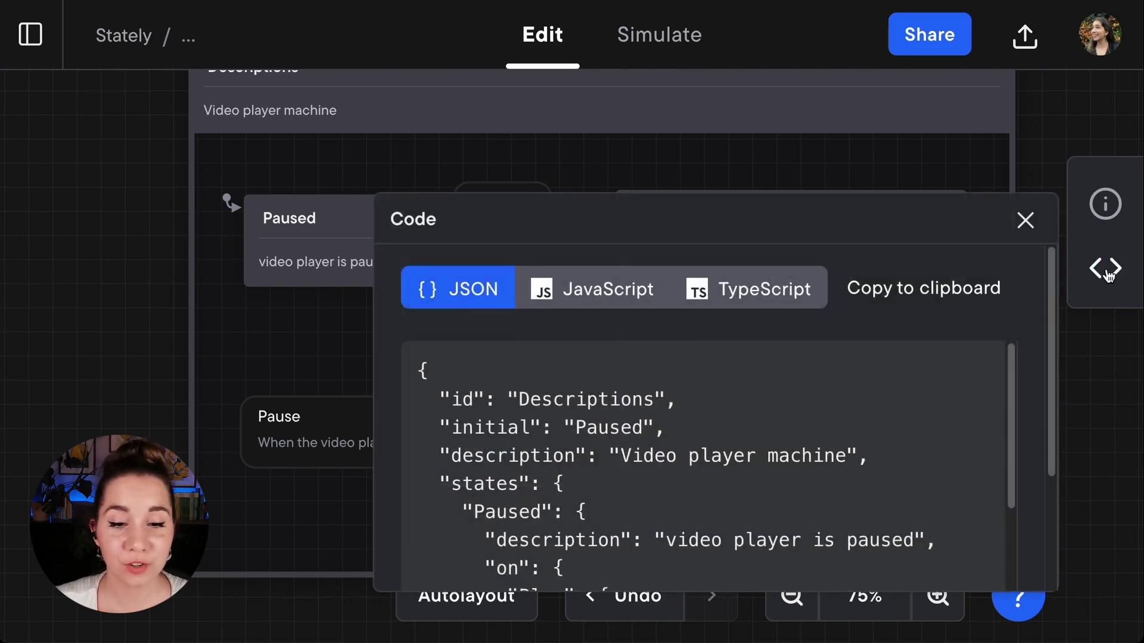
pyautogui.tripleClick(863, 459)
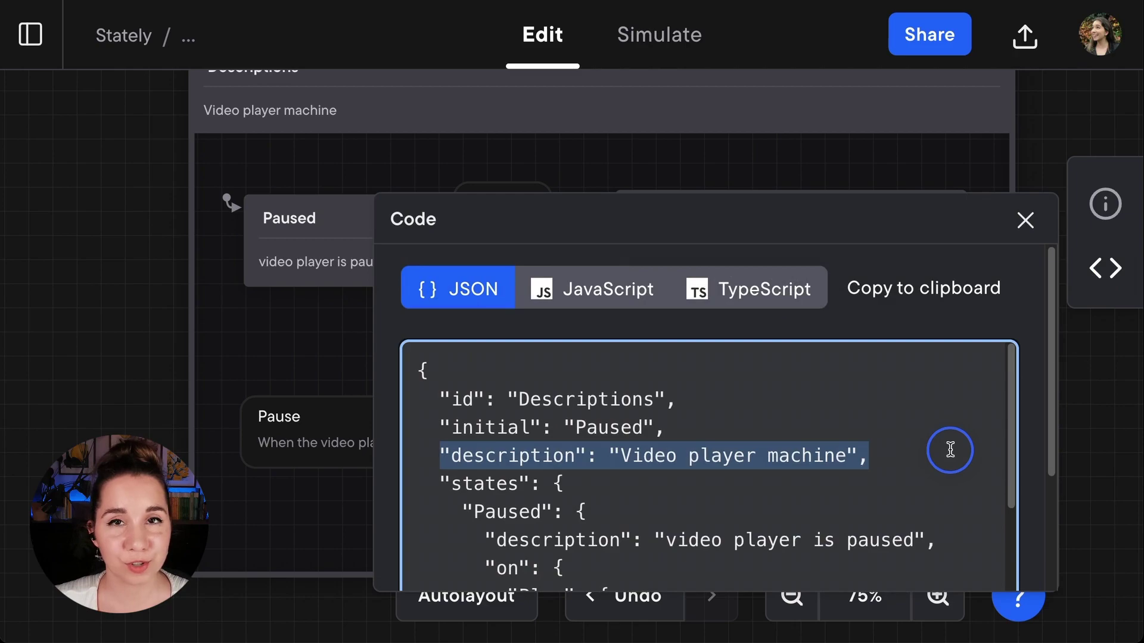